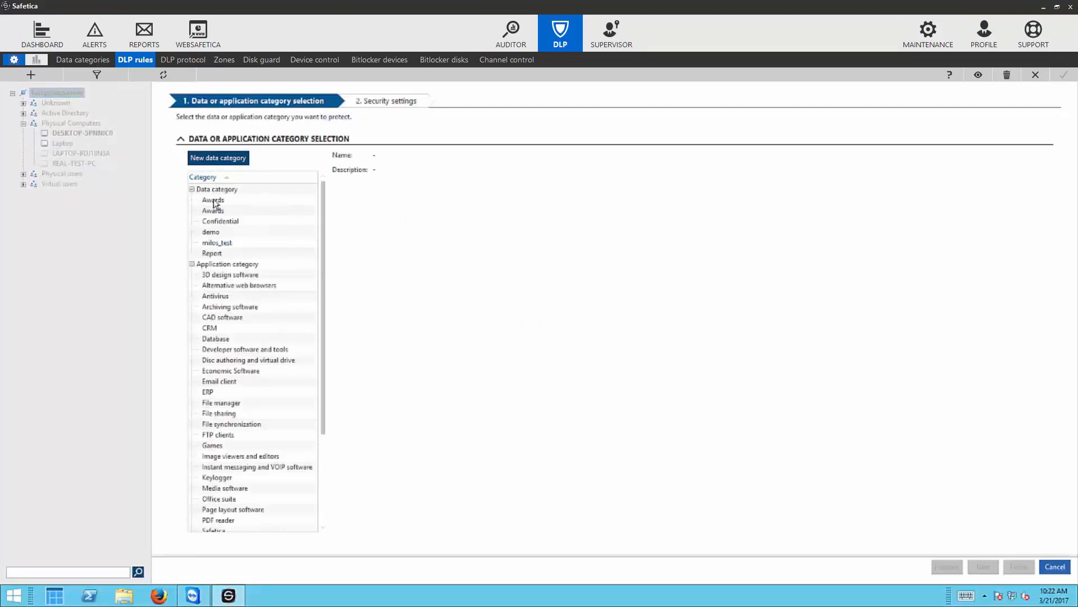
- Choose Awards as the rule's data category and start a new security policy for it
click(213, 202)
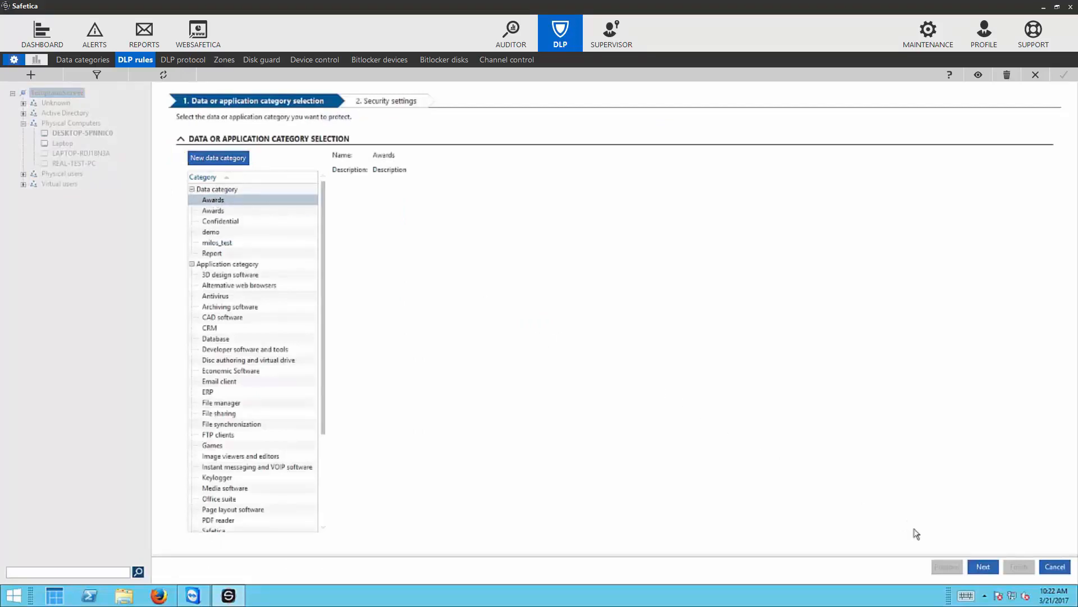
click(983, 567)
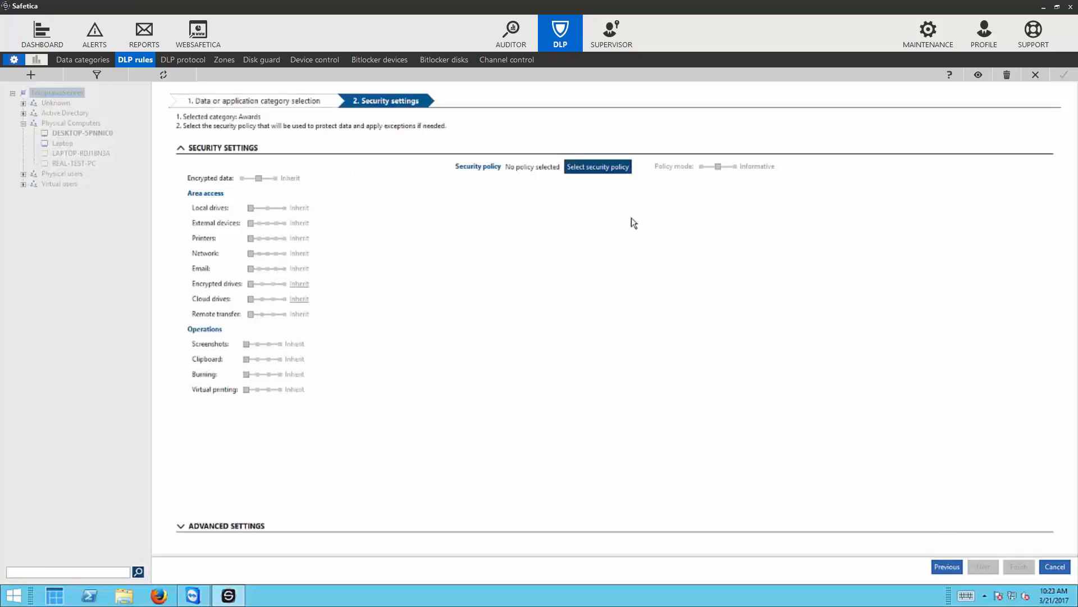
click(584, 170)
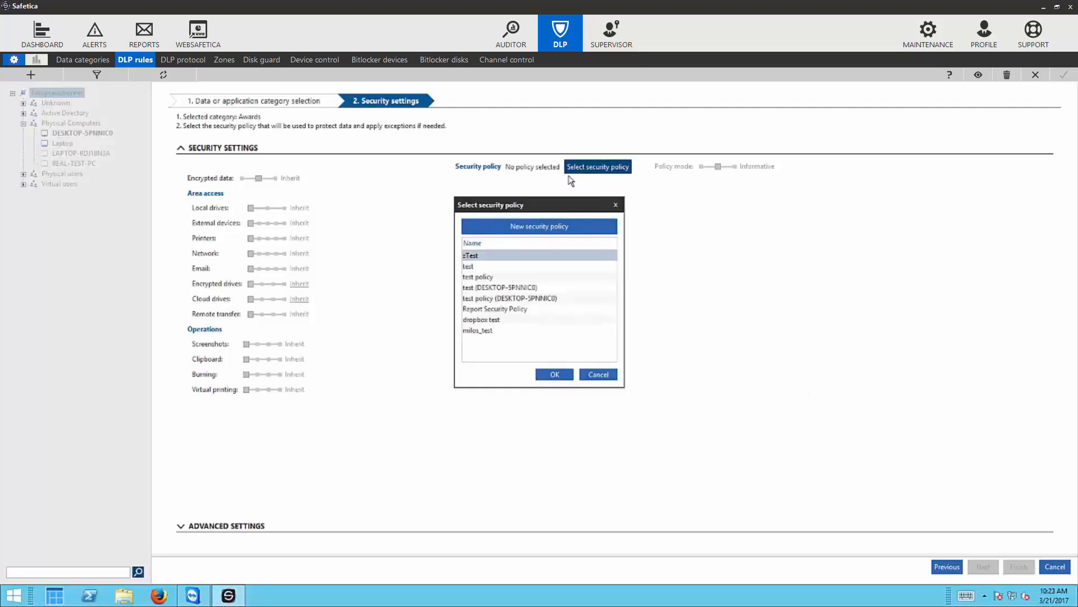
click(528, 228)
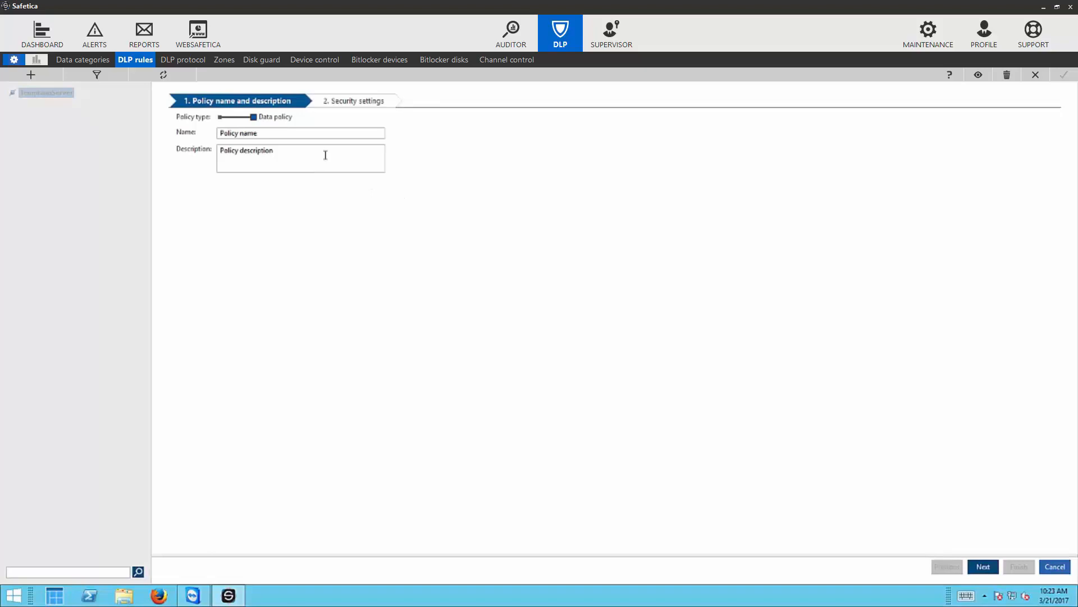
- Name the new security policy 'Email Zone Video'
drag(264, 133, 206, 133)
text(Email Zone Video)
click(232, 151)
- Set the policy's Email access to Zone and bring up the zones for editing
click(983, 566)
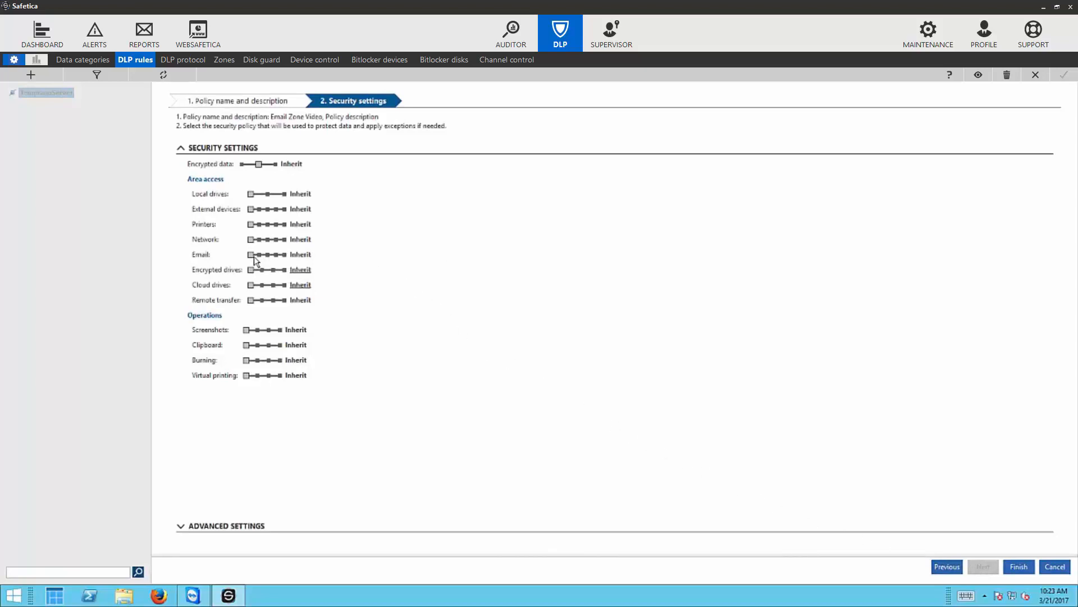
drag(255, 258, 275, 258)
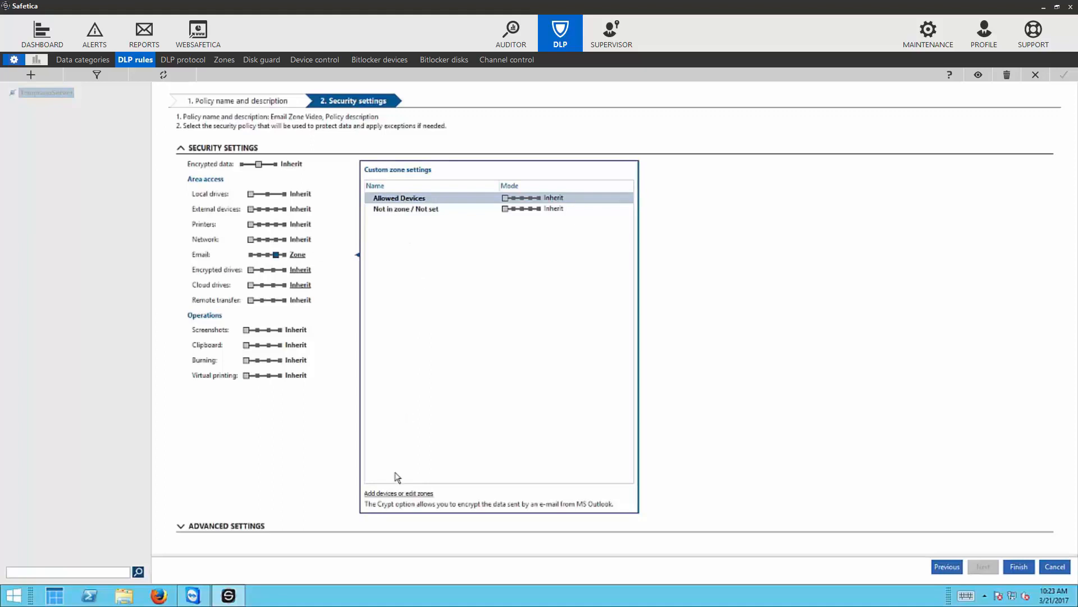
click(397, 494)
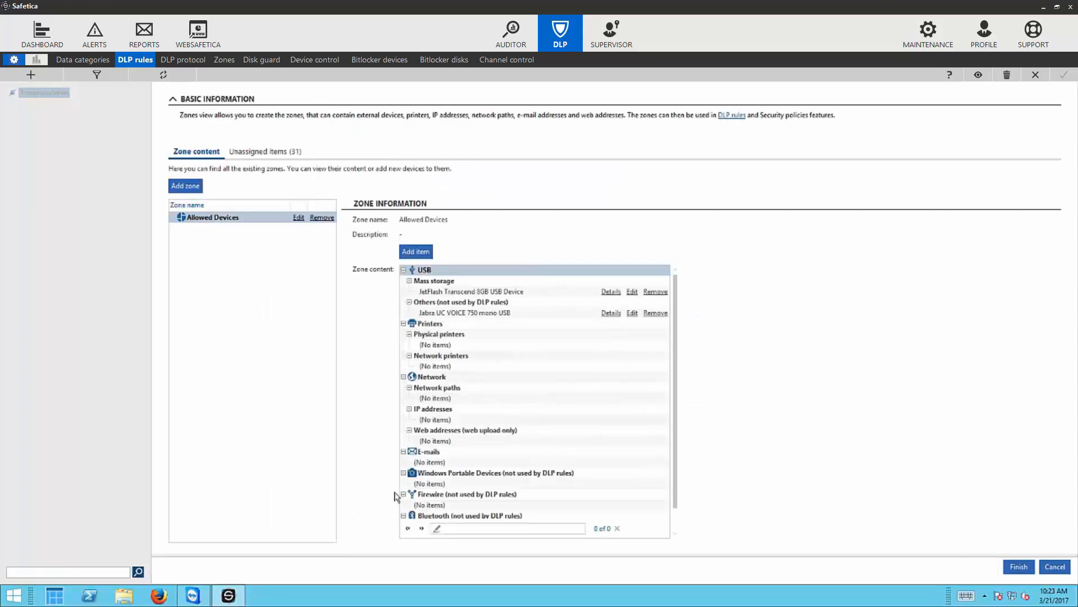
- Create a 'Company Mail' zone with parent zone (none) and start adding an item to it
click(187, 190)
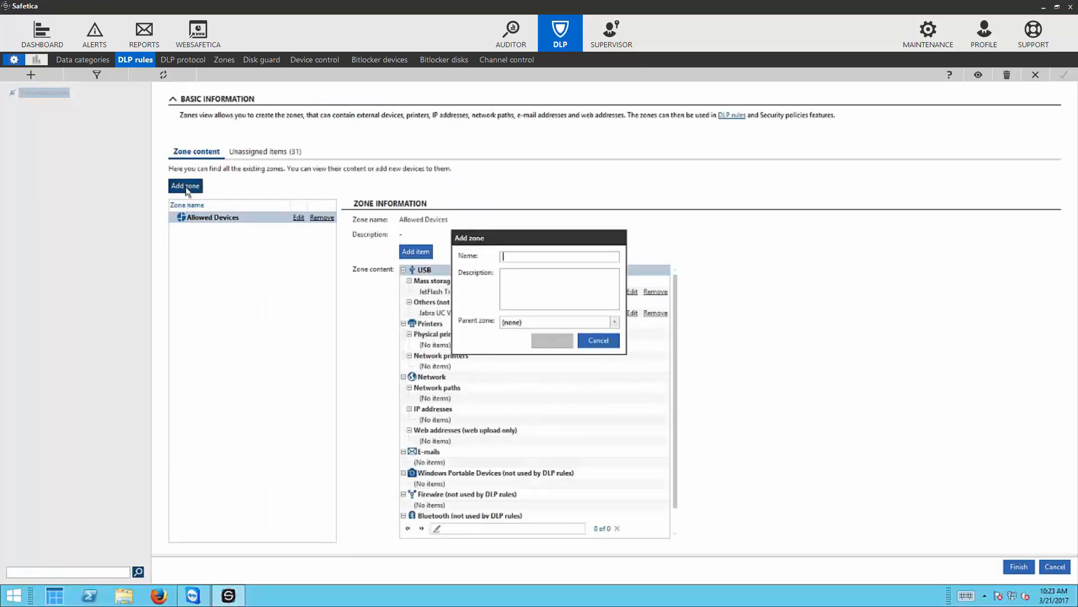
text(Company )
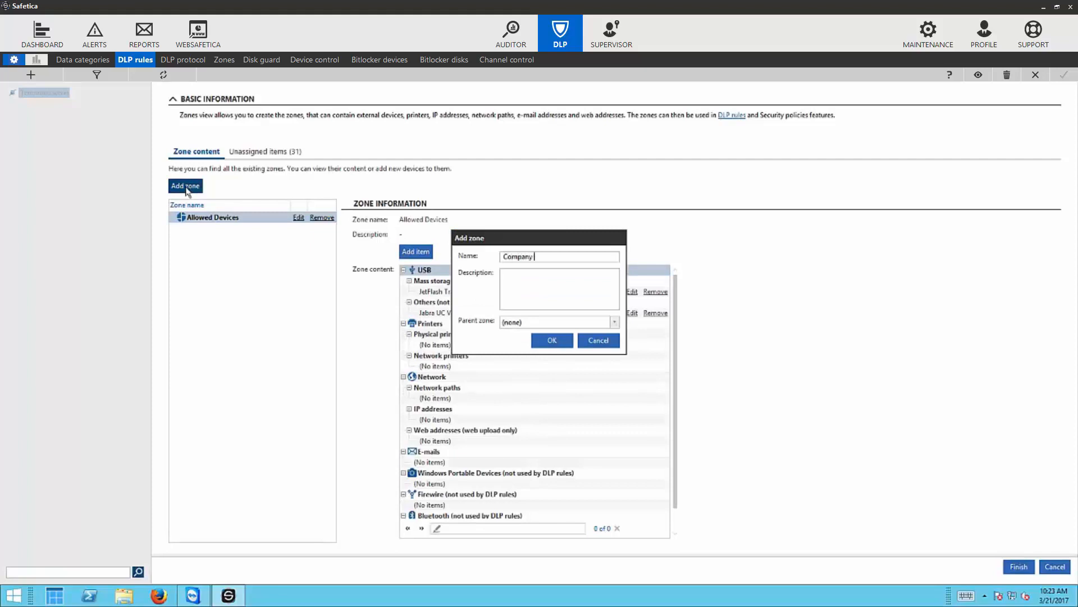
text(Mail)
click(542, 283)
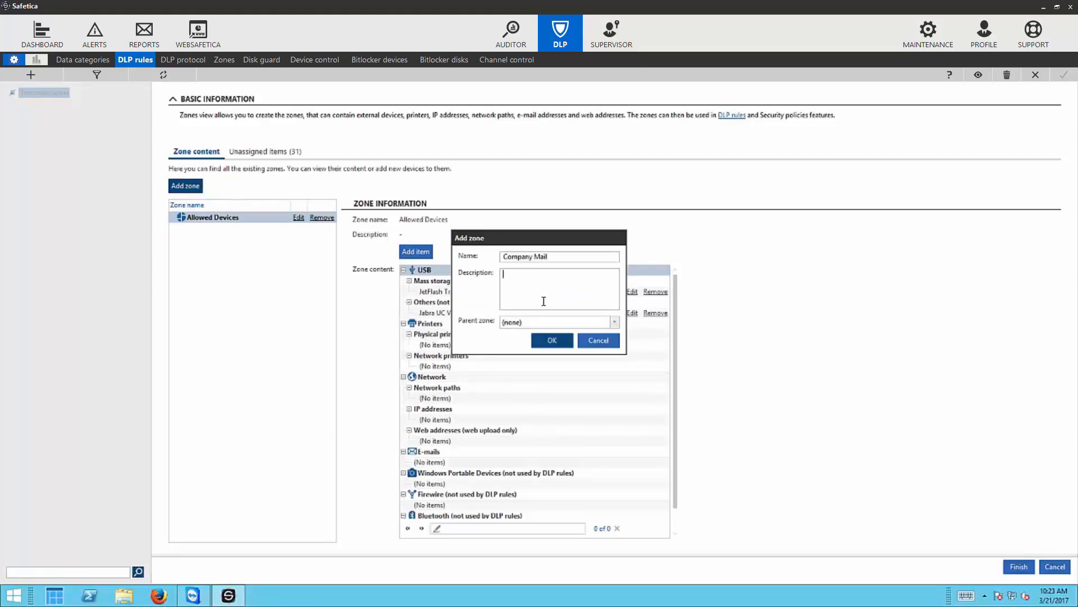
click(597, 323)
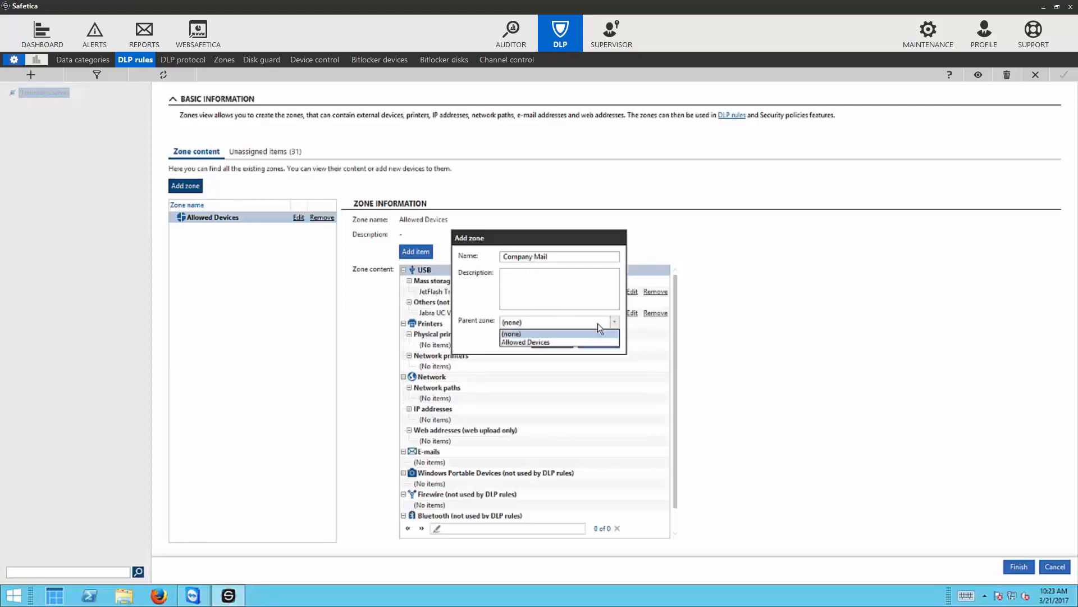
click(598, 323)
click(552, 341)
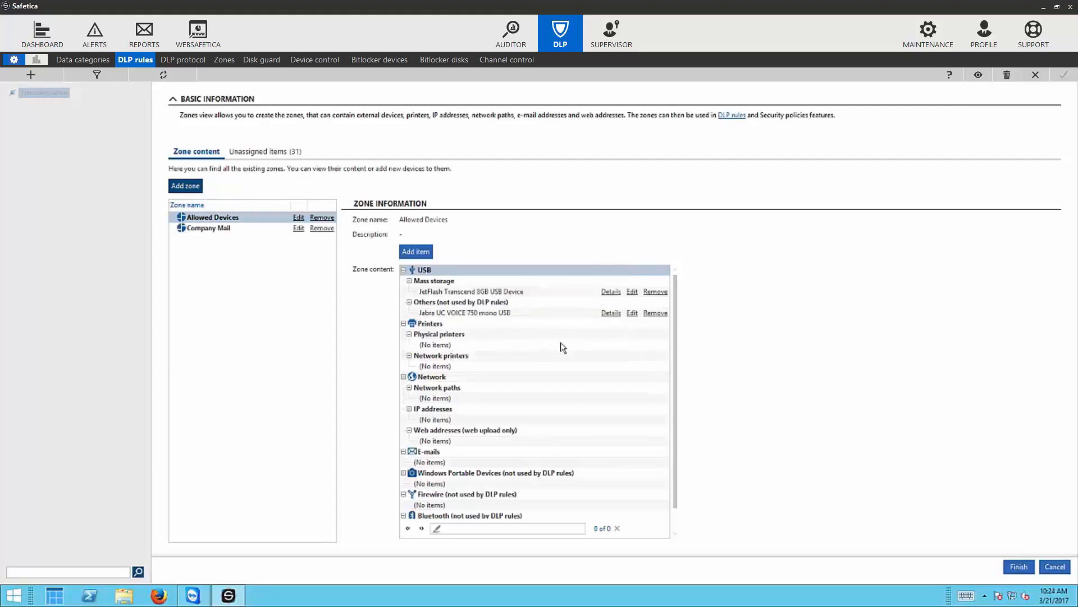
click(221, 232)
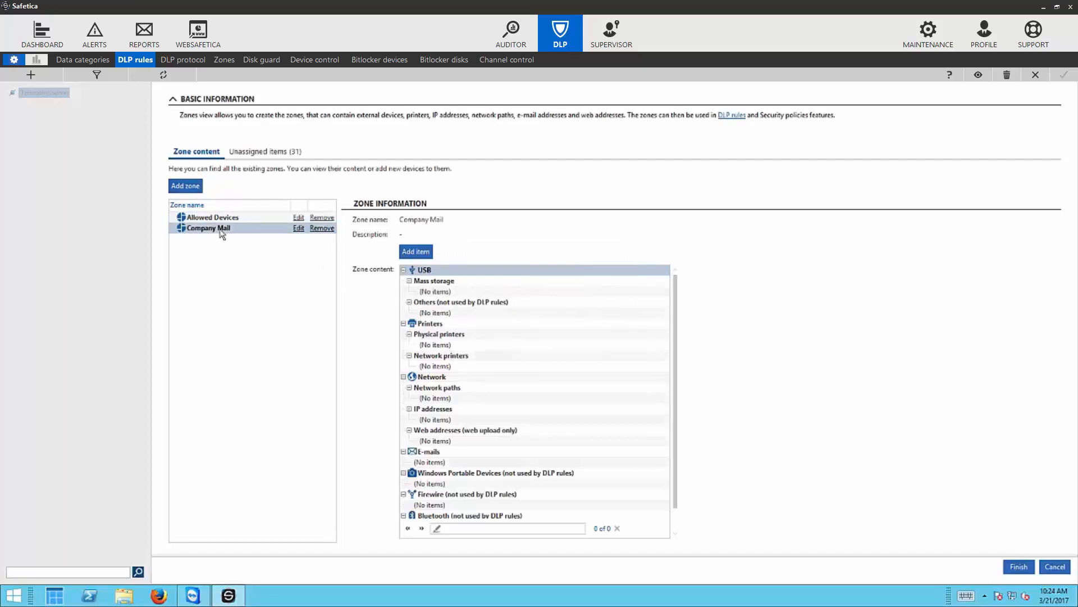
click(424, 257)
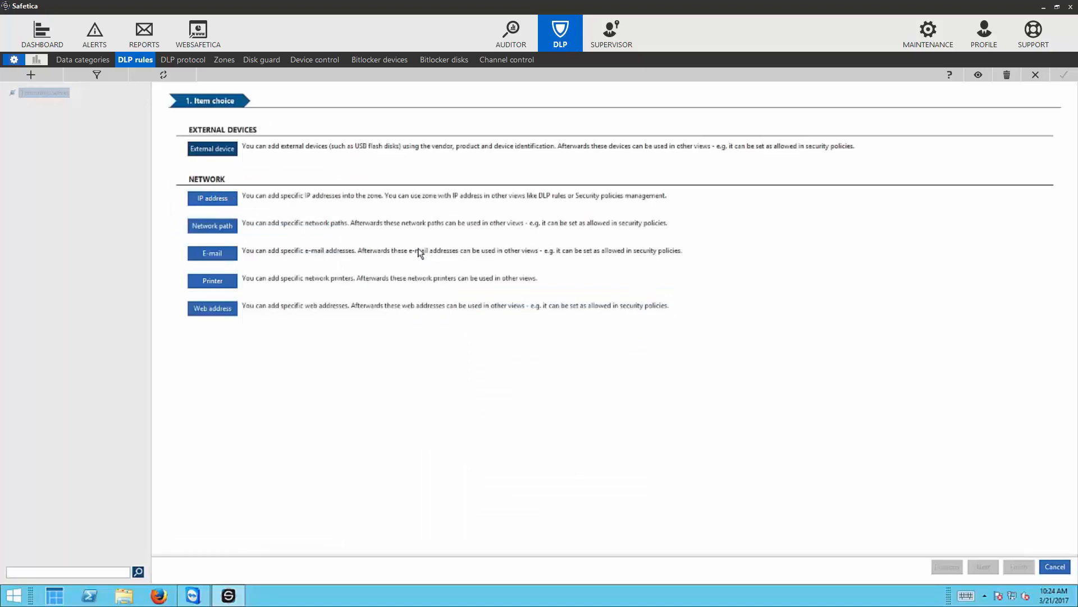
click(212, 254)
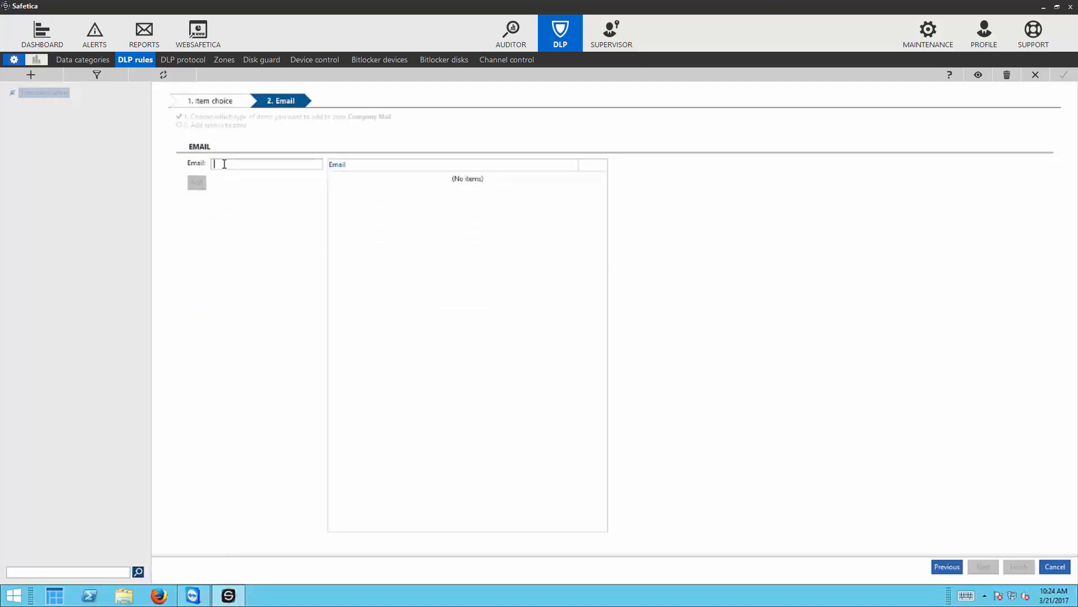
text(@safeticausa.com)
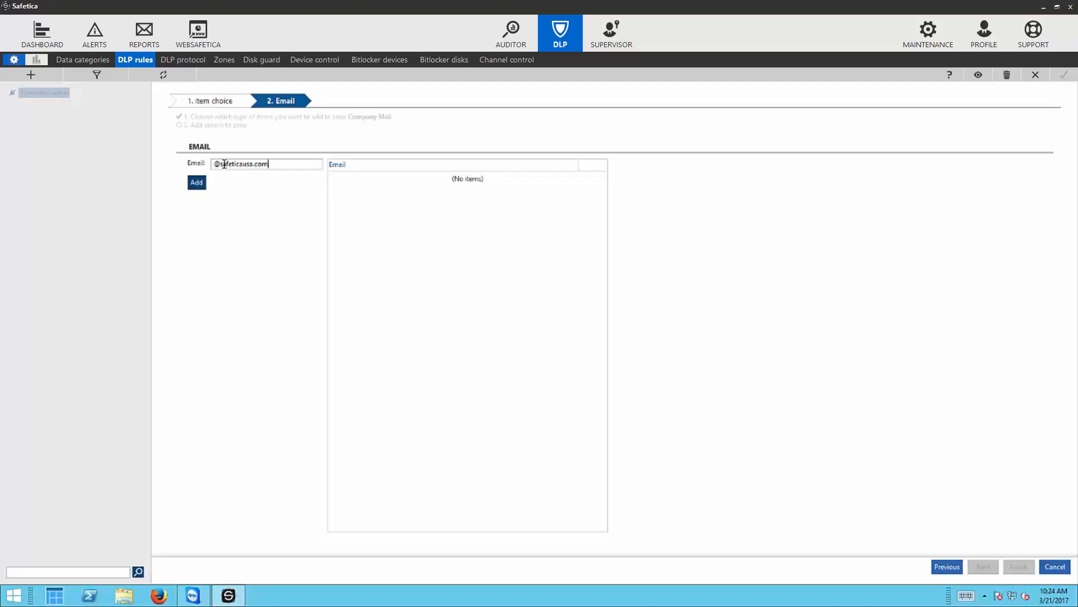
click(196, 182)
click(1021, 567)
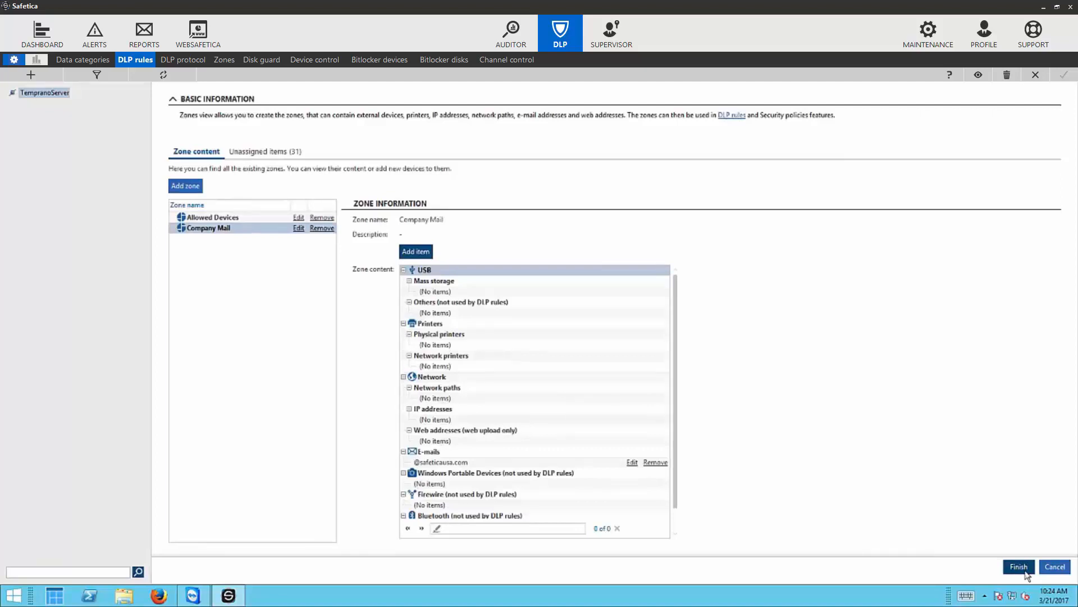
click(1024, 570)
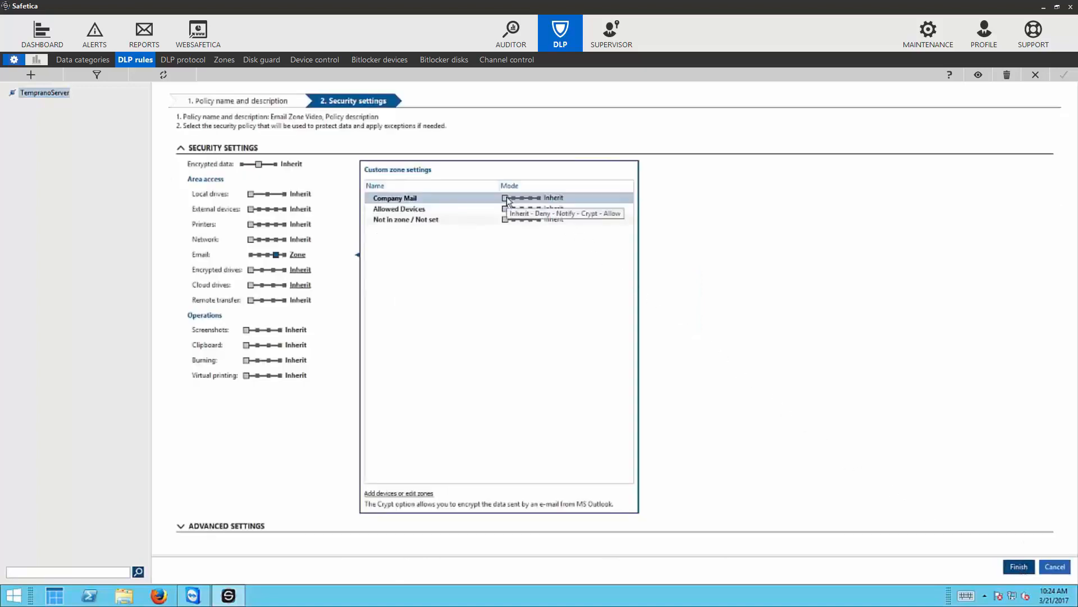
- Set Company Mail to Allow and Not in zone to Deny, then save the Email Zone Video policy
drag(508, 200, 532, 200)
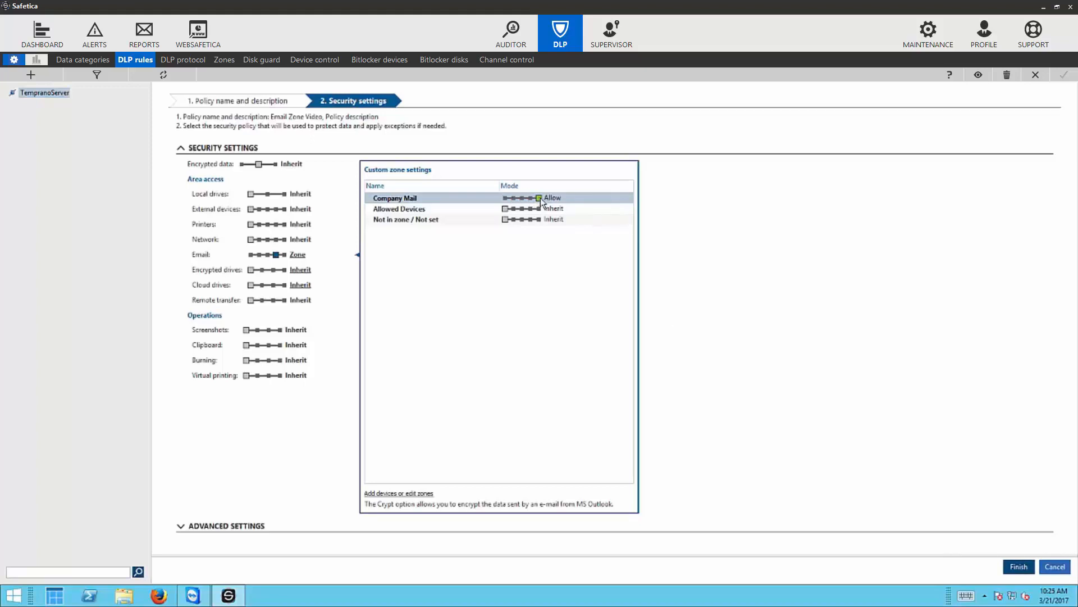
click(514, 220)
click(1018, 567)
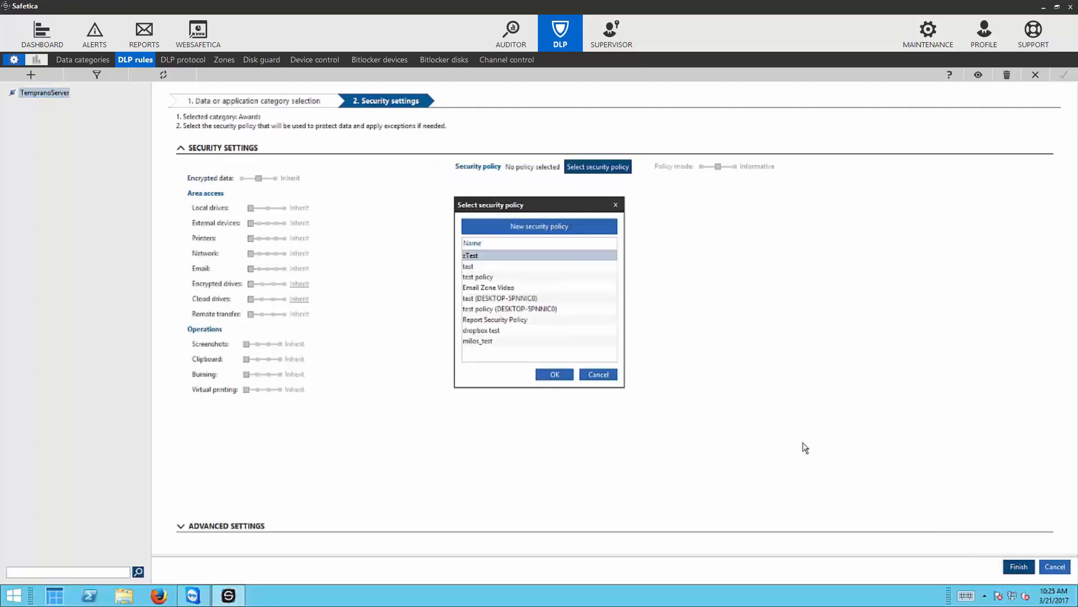
- Assign the Email Zone Video policy to the Awards rule and set Policy mode to Restrictive
click(485, 288)
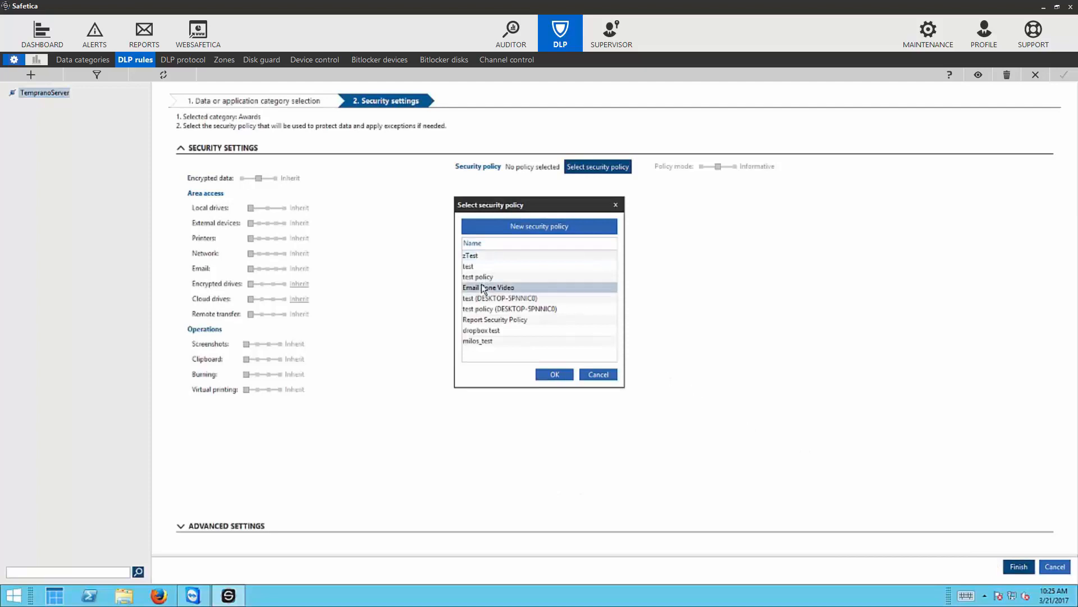
click(555, 375)
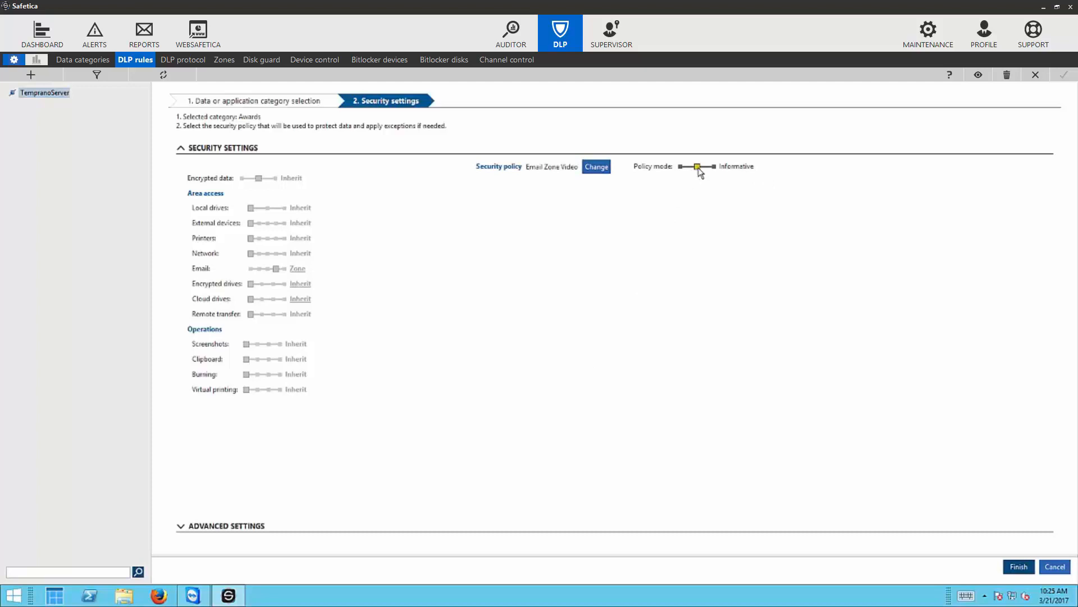
drag(699, 171, 716, 172)
drag(716, 172, 681, 171)
- Save the Awards rule and advance the presentation to the two testing steps
click(1018, 567)
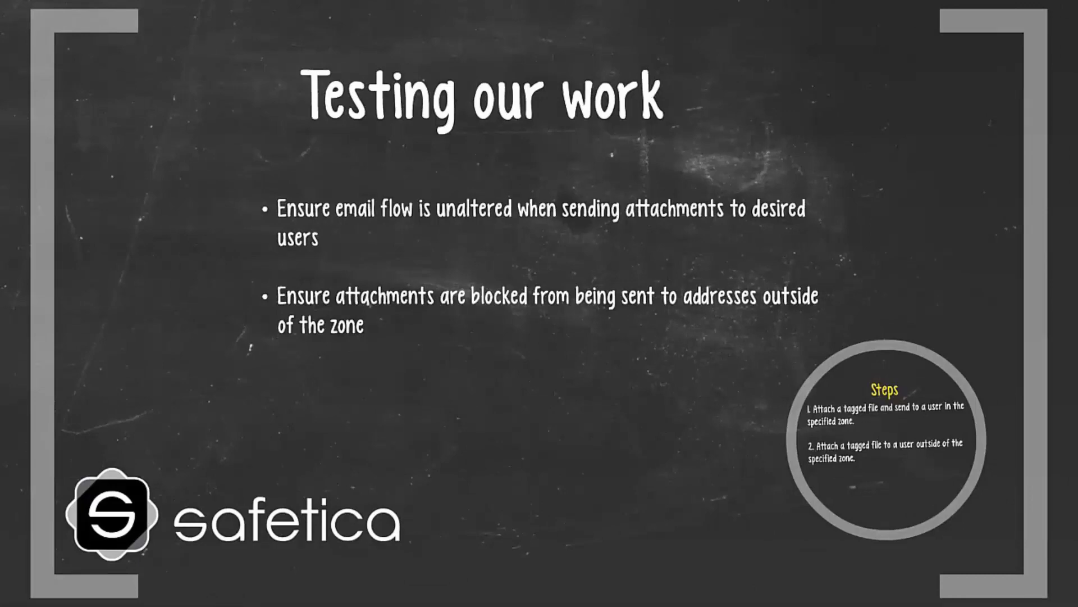
key(Right)
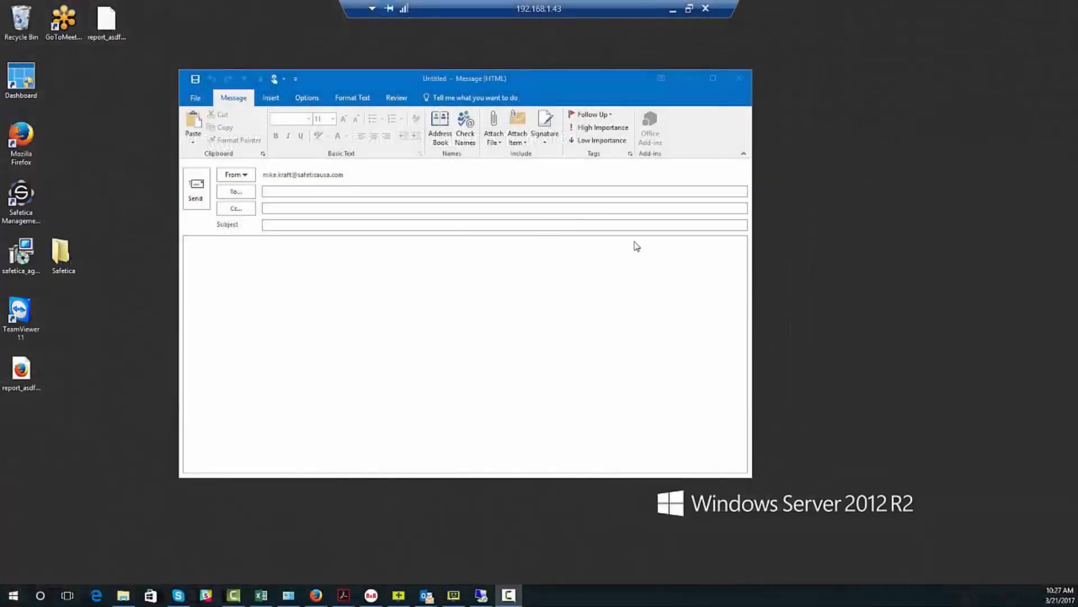
- Address an email to an in-zone recipient with subject 'Safetica Document' and body 'File attached'
click(379, 192)
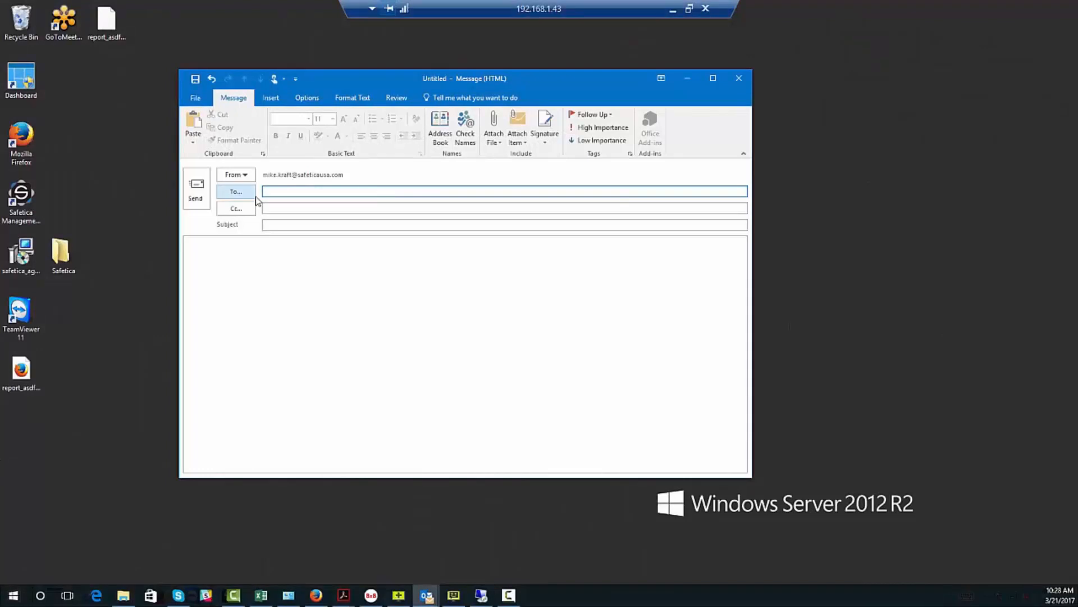
text(beth)
click(276, 208)
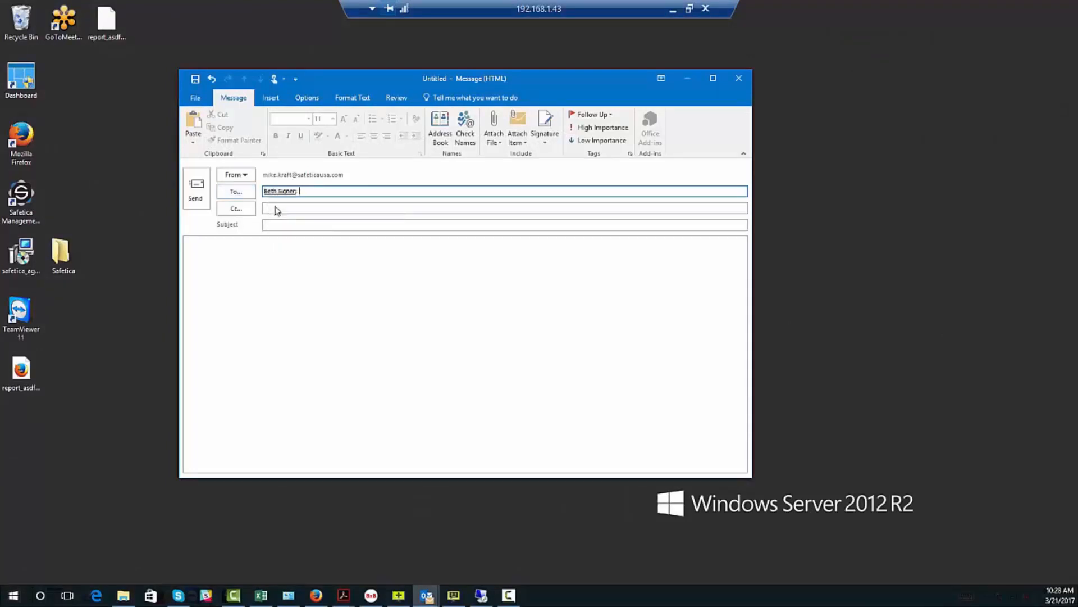
click(275, 224)
text(Safetica D)
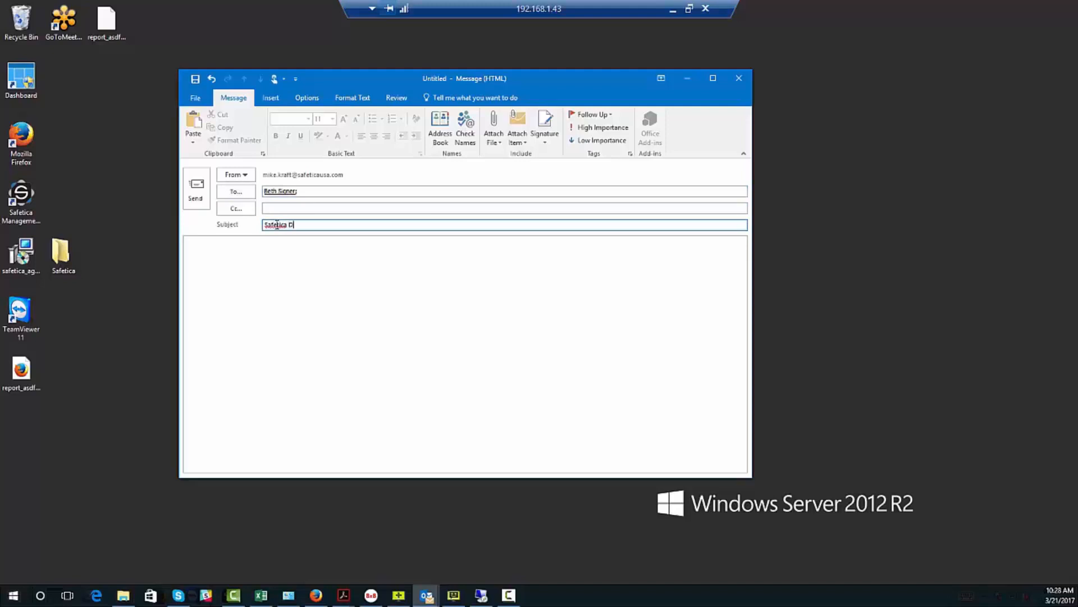
text(ocument)
click(292, 275)
text(File a)
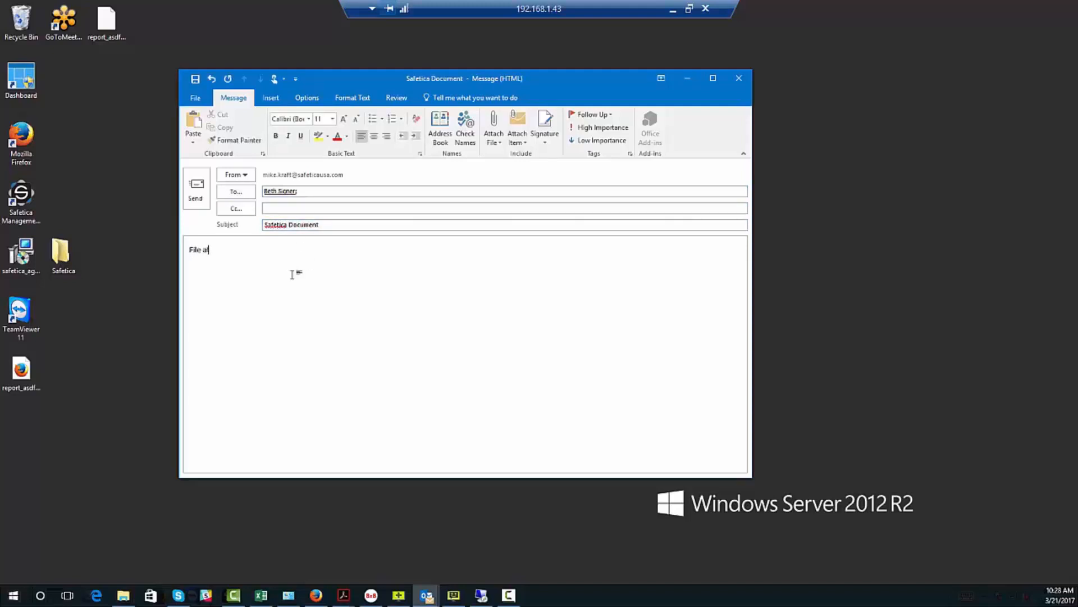
text(ttached)
- Attach Picture1.gif from the Awards folder and send the email
click(500, 147)
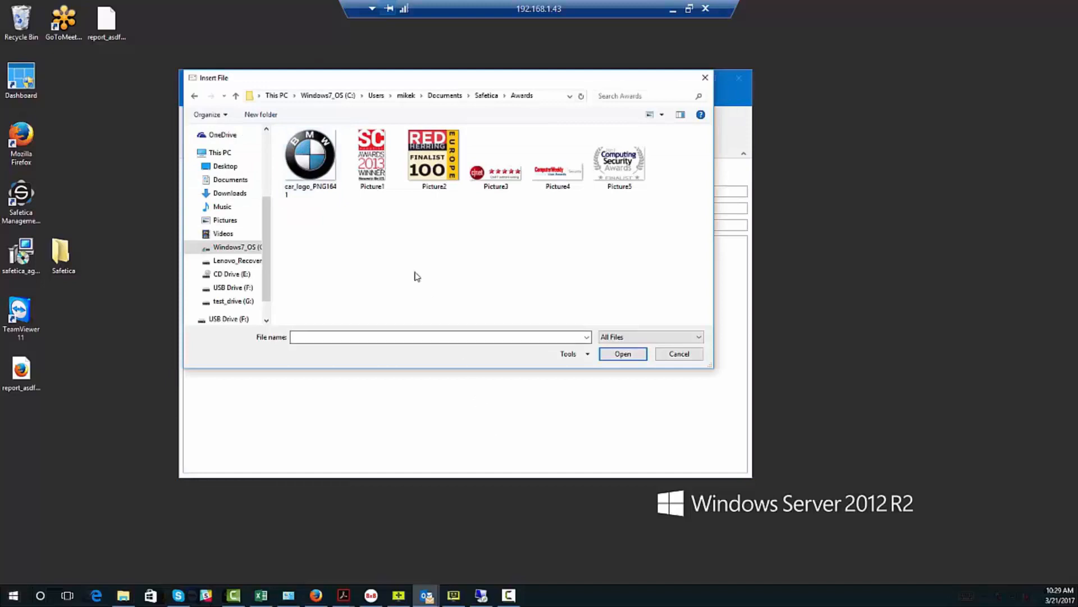
click(375, 181)
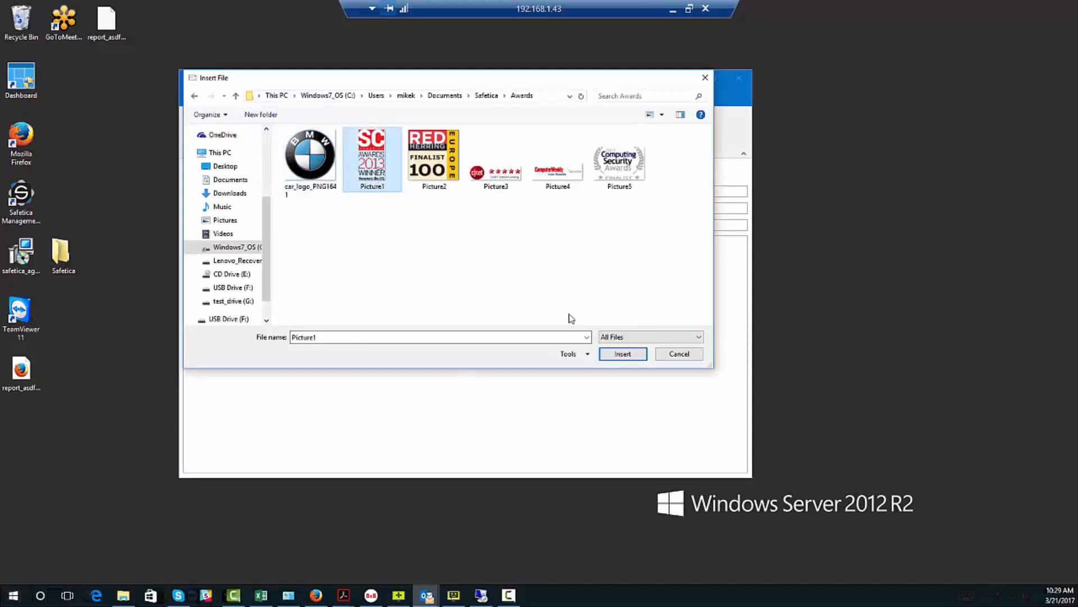
click(630, 354)
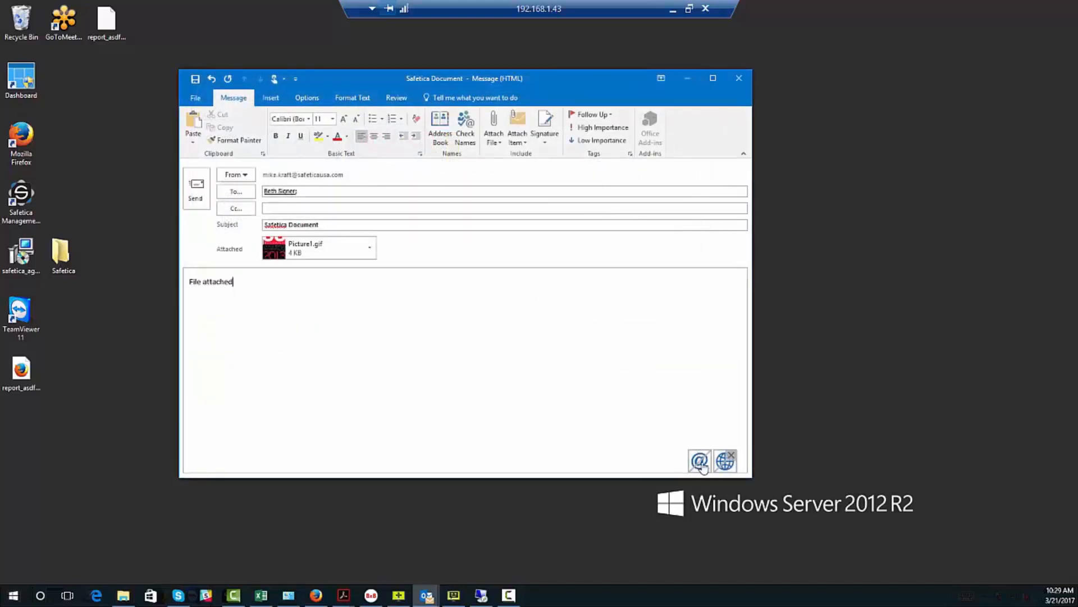
click(194, 195)
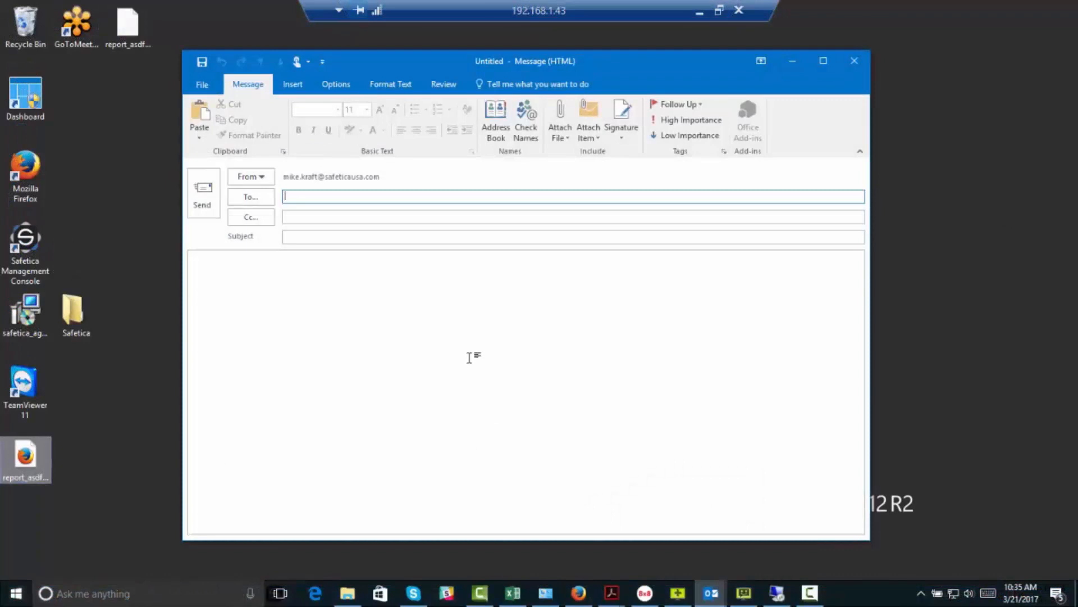
- Address an email to an outside-zone recipient with subject 'attached' and body 'pic attached'
text(lads)
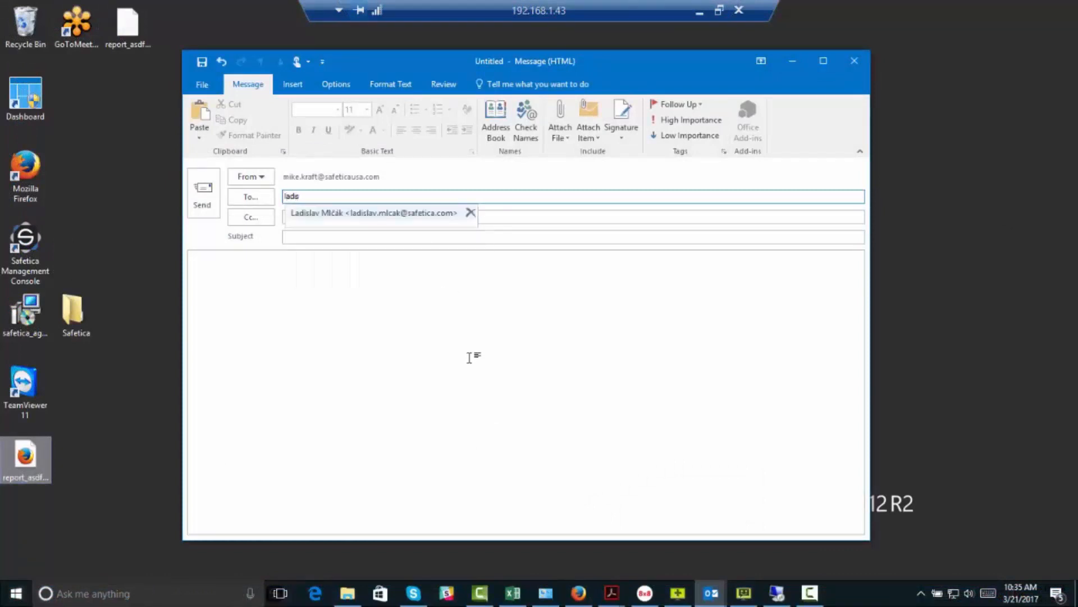
click(367, 214)
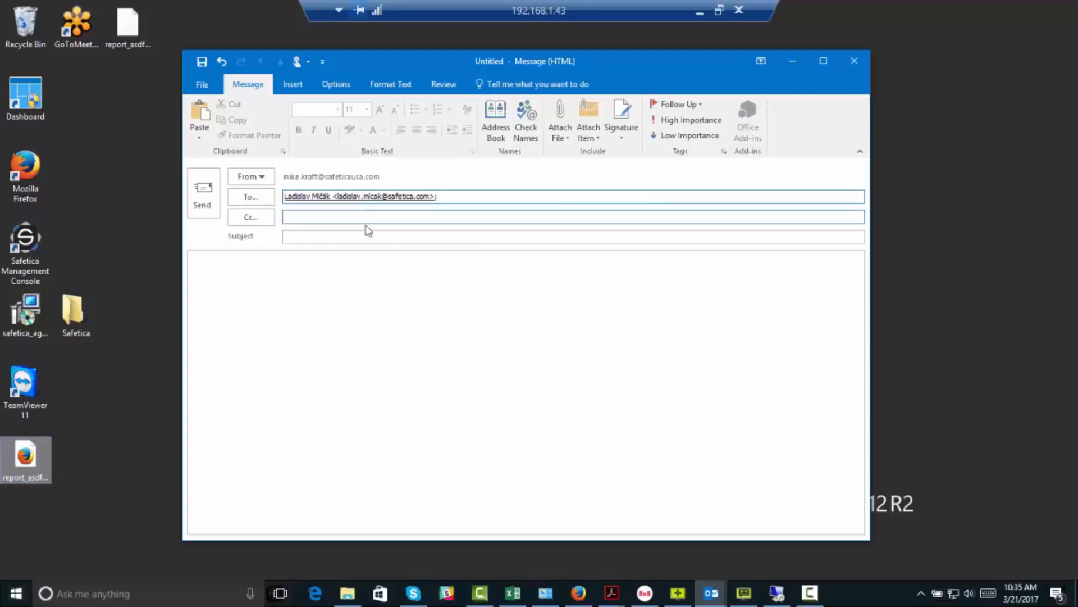
click(362, 236)
text(attach)
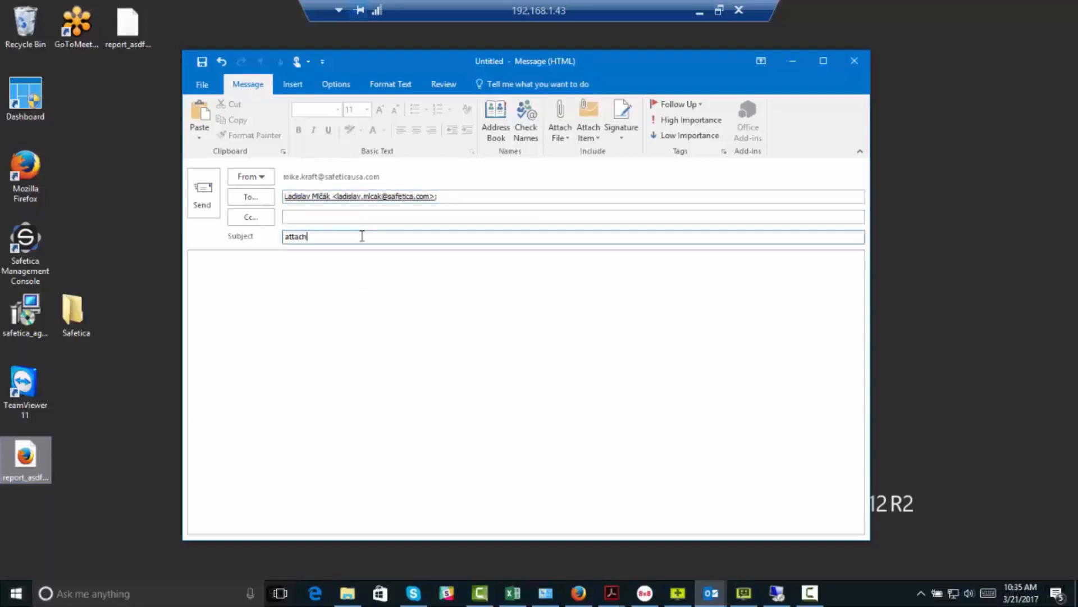
text(ed)
click(328, 279)
text(p)
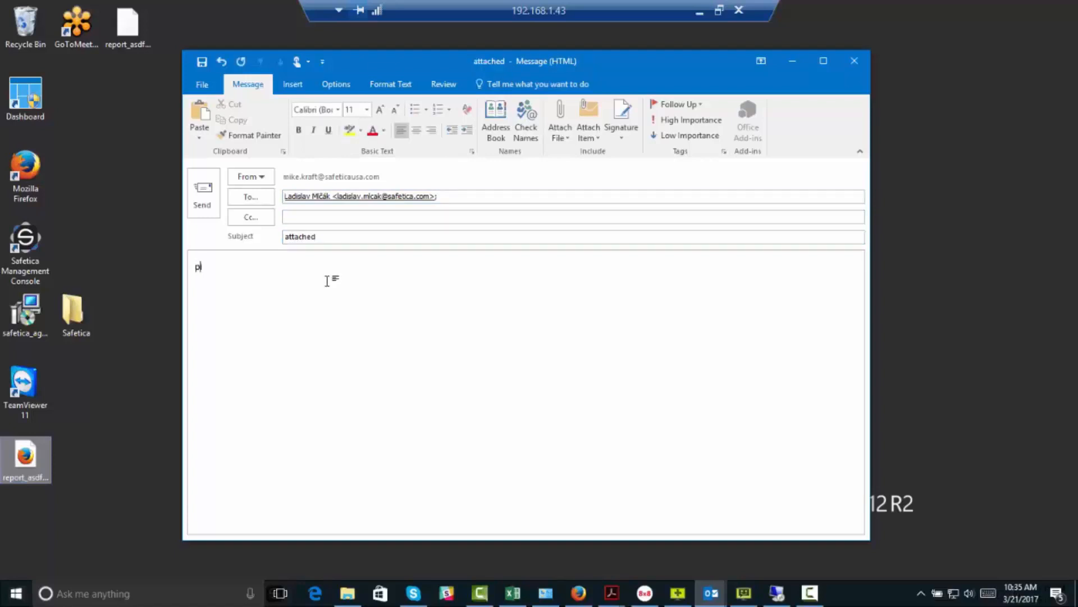
text(ic attached)
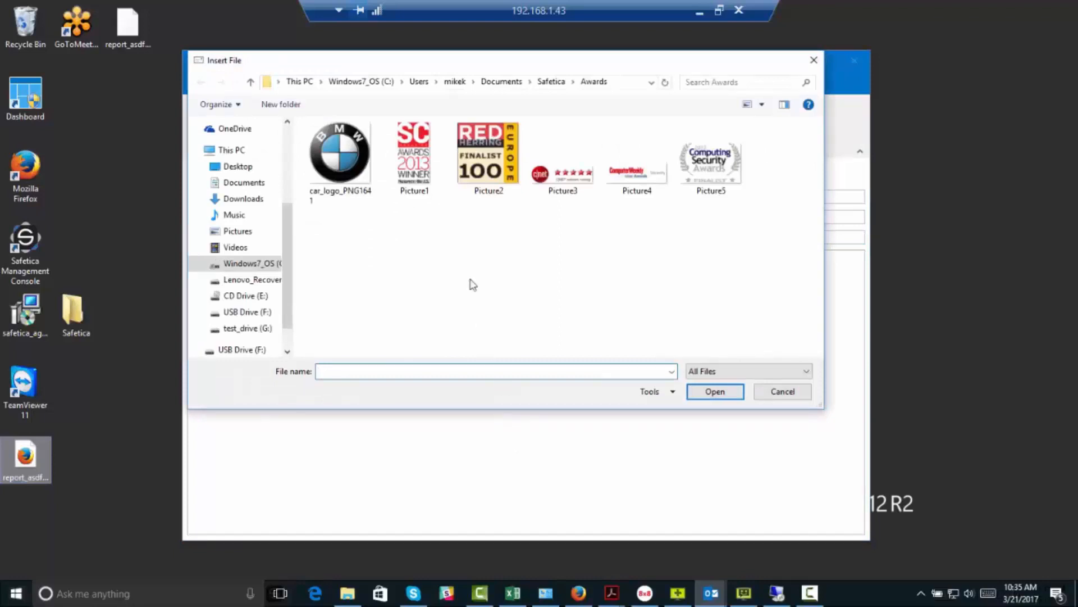
- Attach Picture1 from Awards, try sending, and view details of the Email blocked notice
click(423, 159)
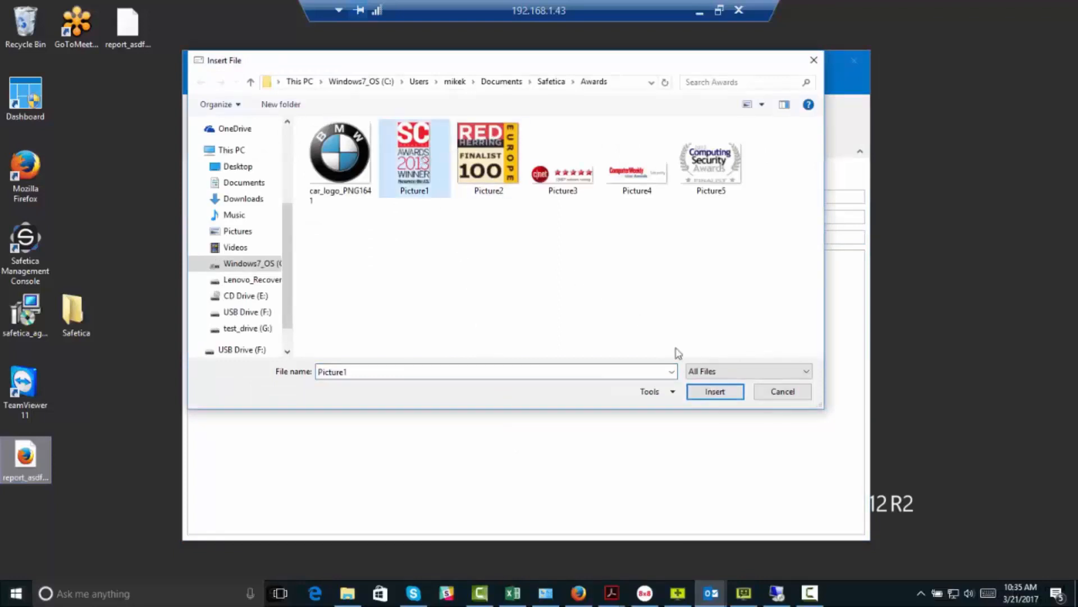
click(703, 391)
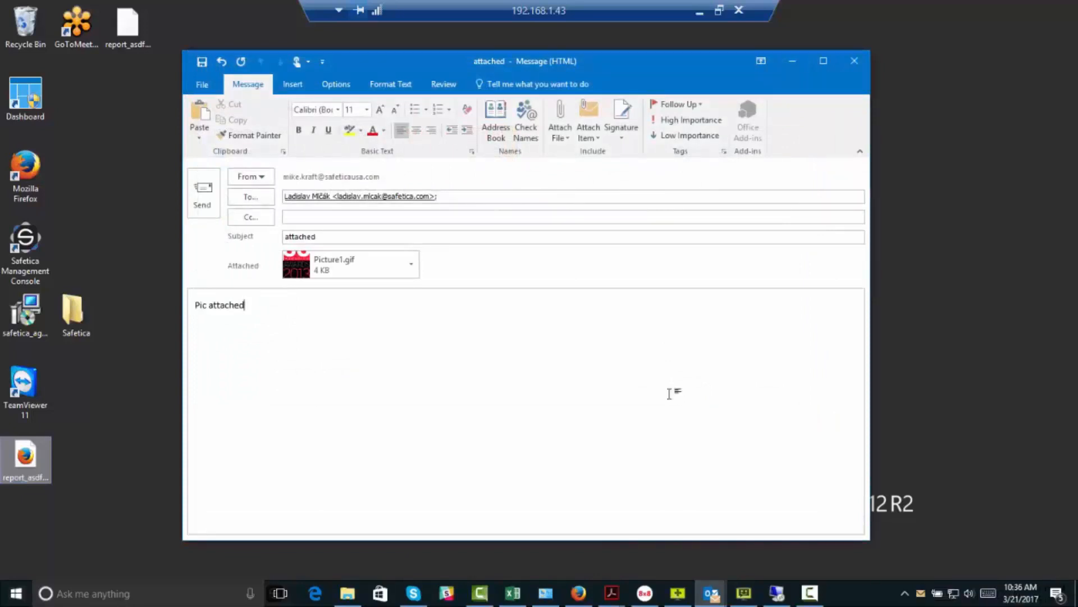
click(204, 201)
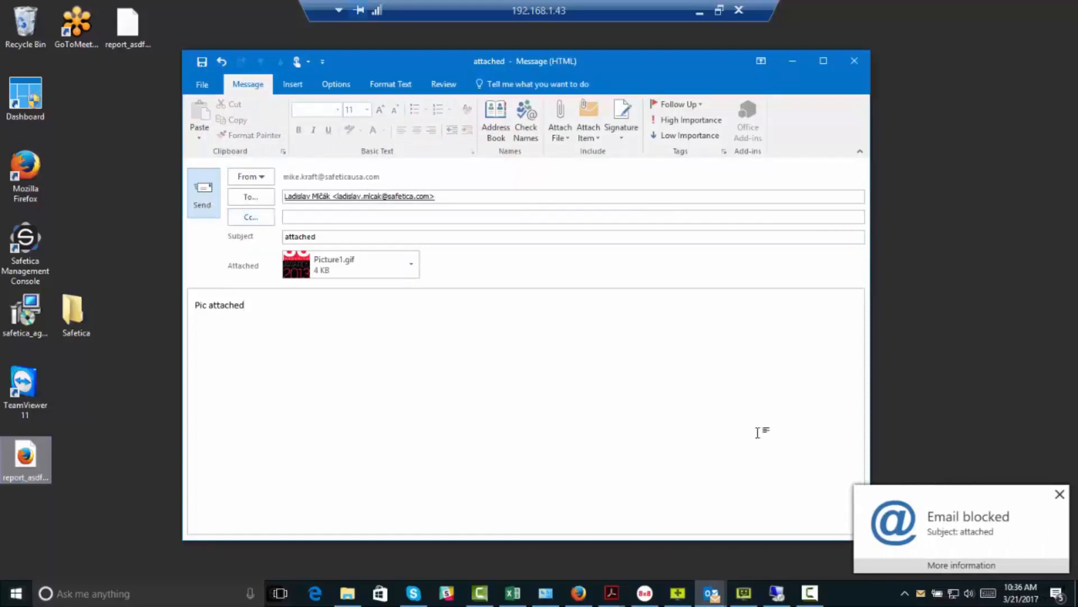
click(975, 567)
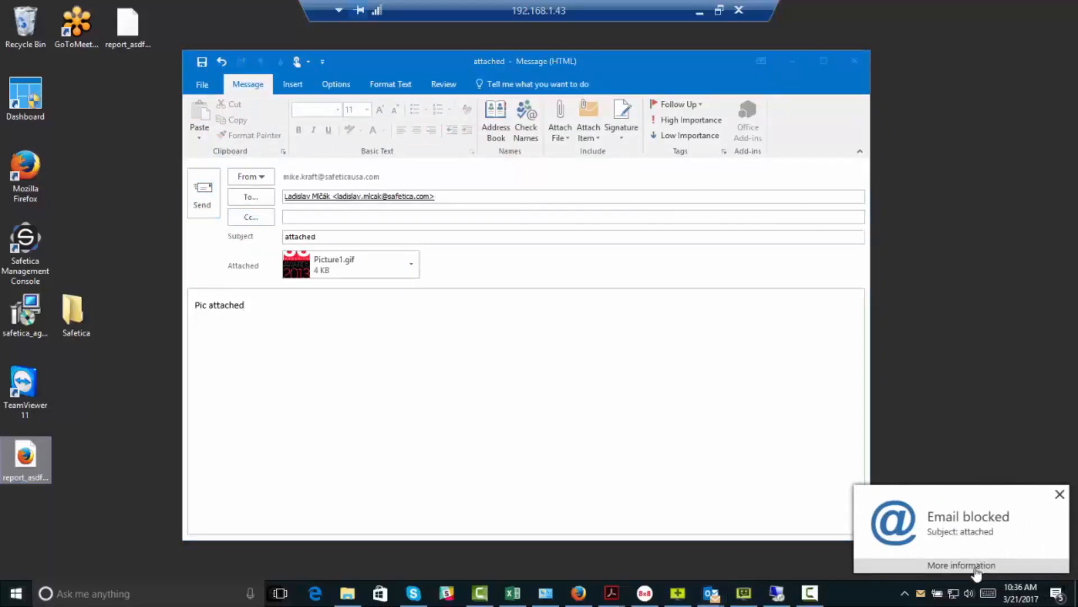